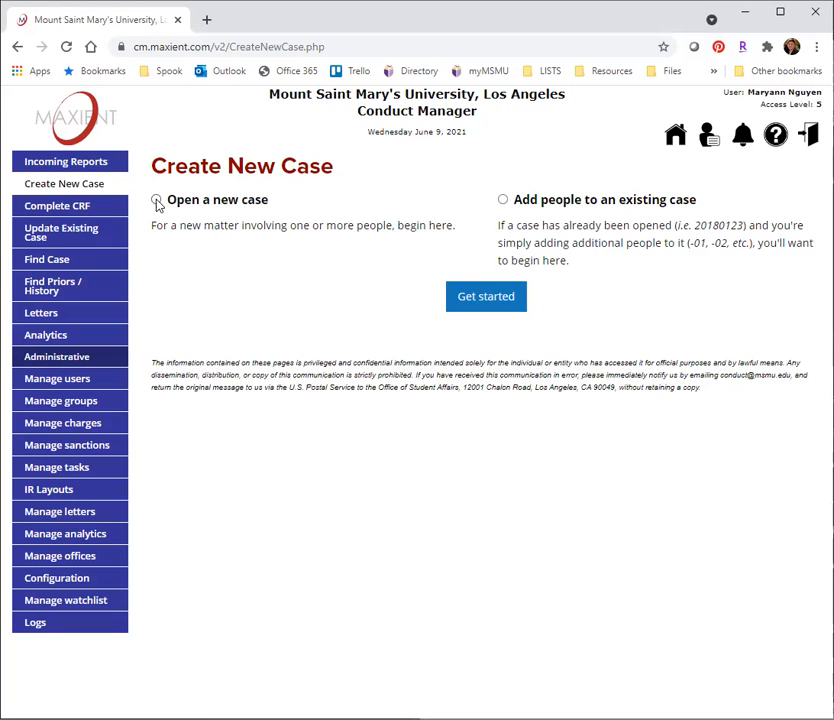
# Choose to open a new case using the next current number and enter the involved person's SID.
pyautogui.click(158, 201)
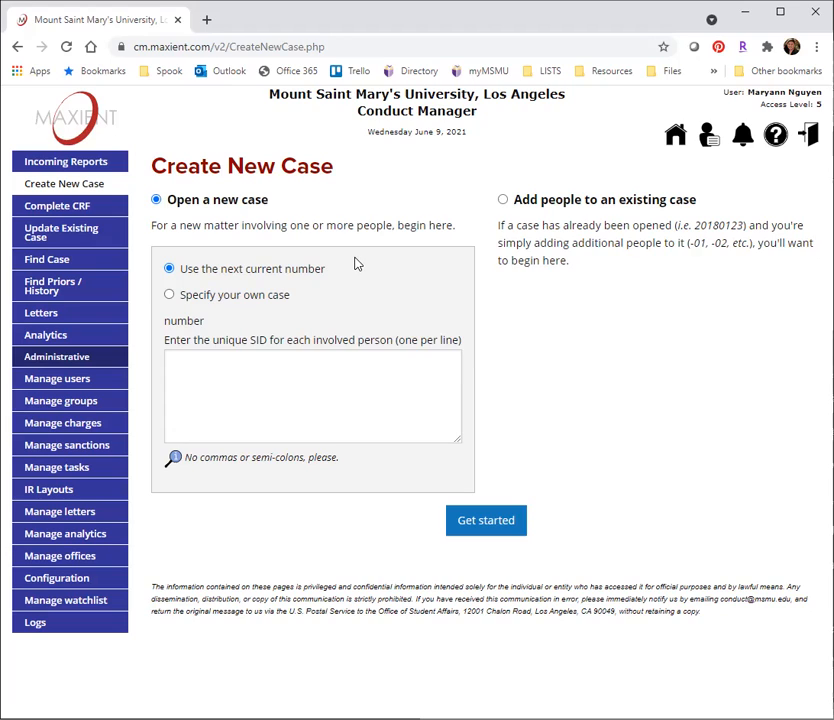
pyautogui.click(296, 376)
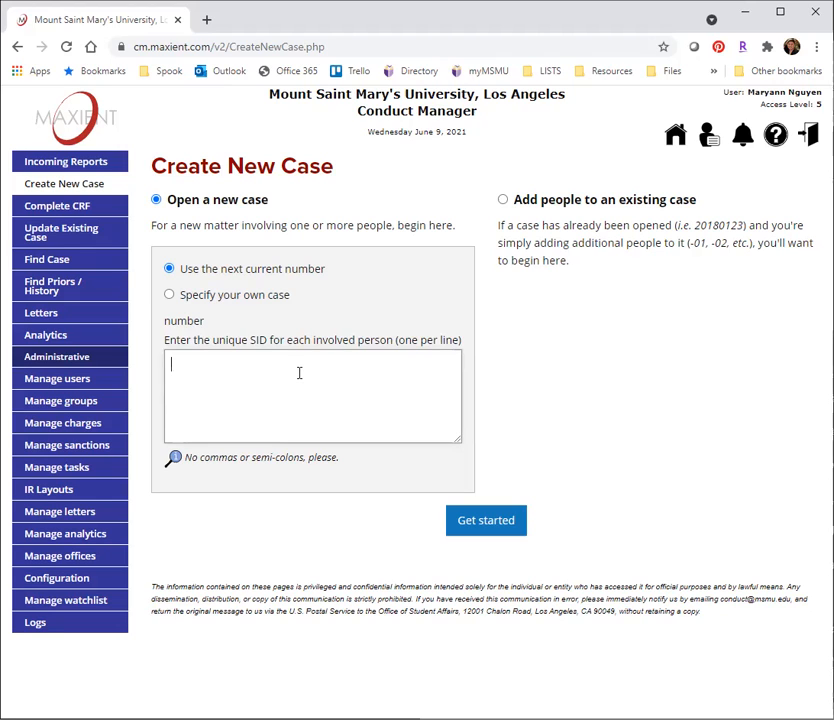
pyautogui.write('123456')
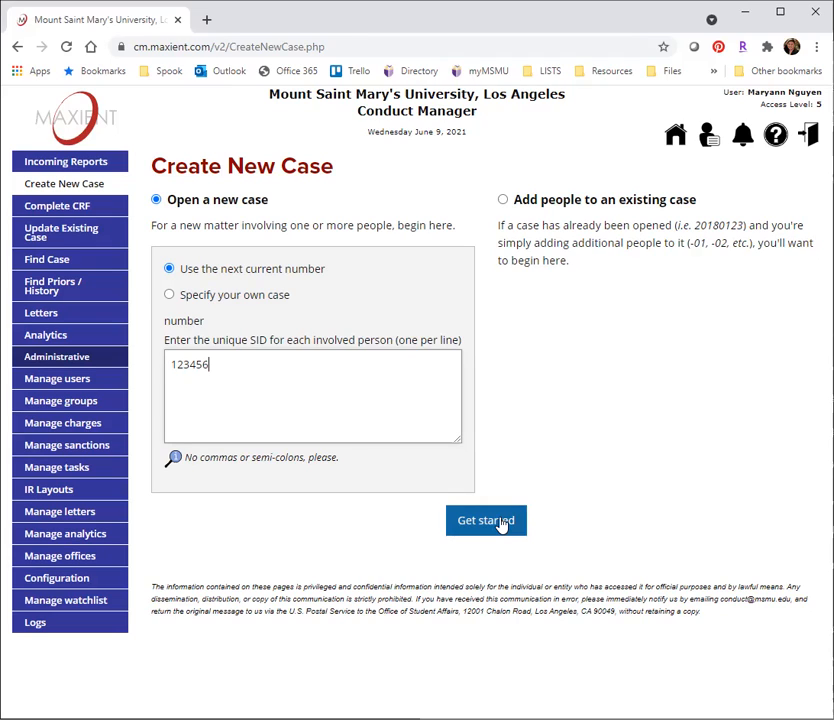
pyautogui.press('Return')
pyautogui.write('123456')
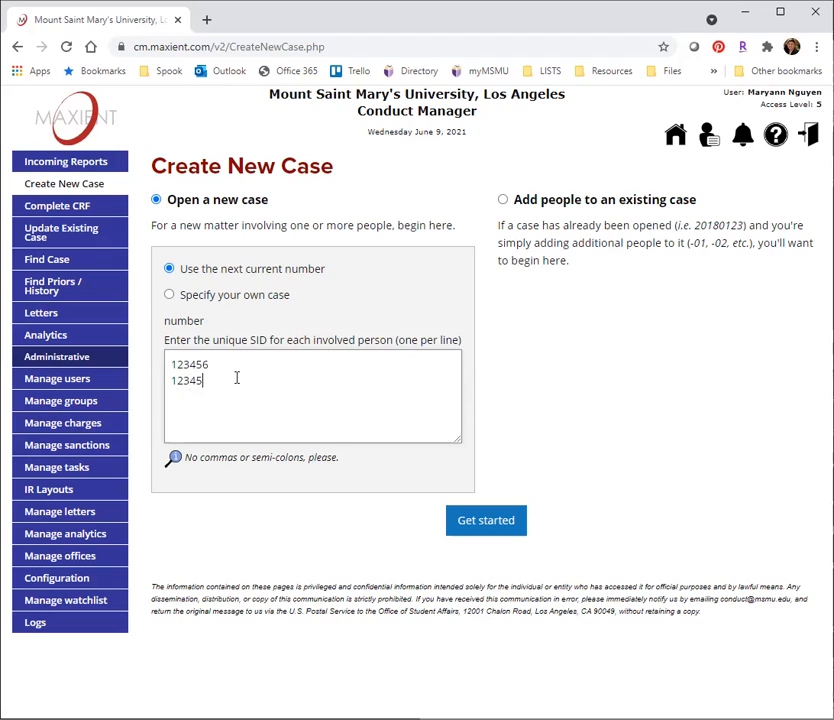
pyautogui.moveTo(236, 380); pyautogui.dragTo(163, 381)
pyautogui.press('BackSpace')
pyautogui.press('BackSpace')
# Start the new case form and set the Case Type to Title IX student.
pyautogui.click(506, 530)
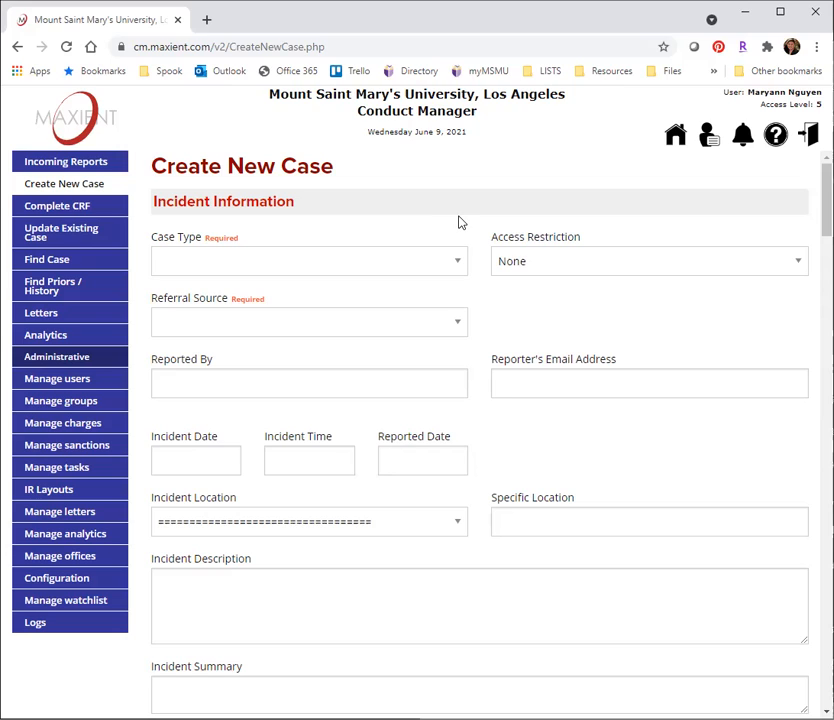
pyautogui.click(393, 265)
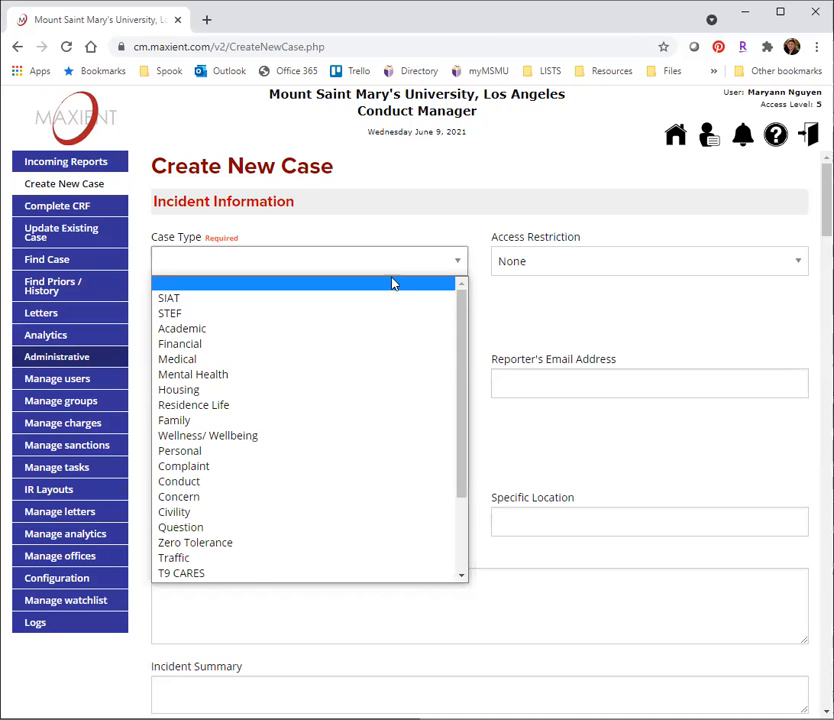
pyautogui.scroll(-2, 384, 442)
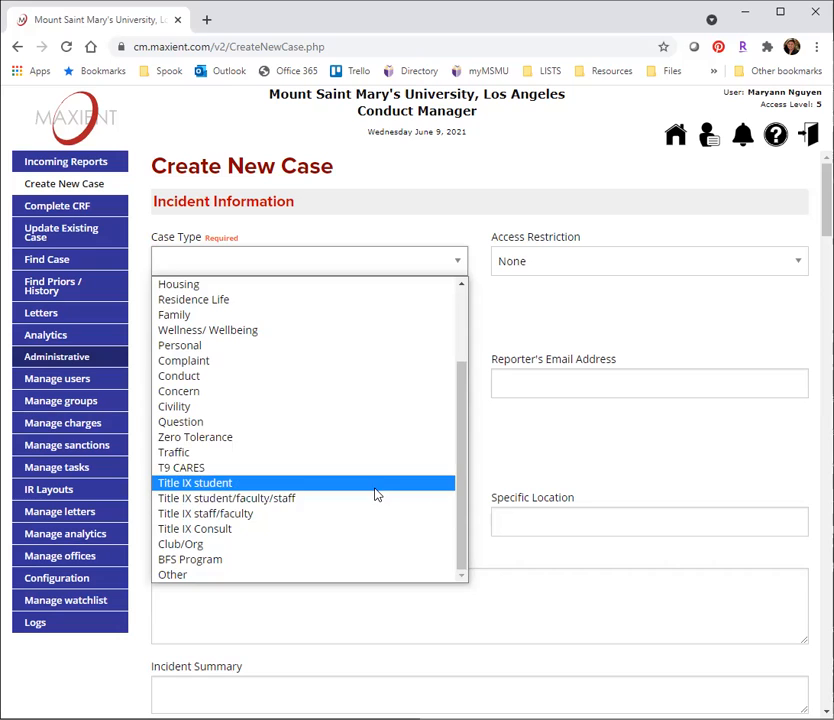
pyautogui.press('Return')
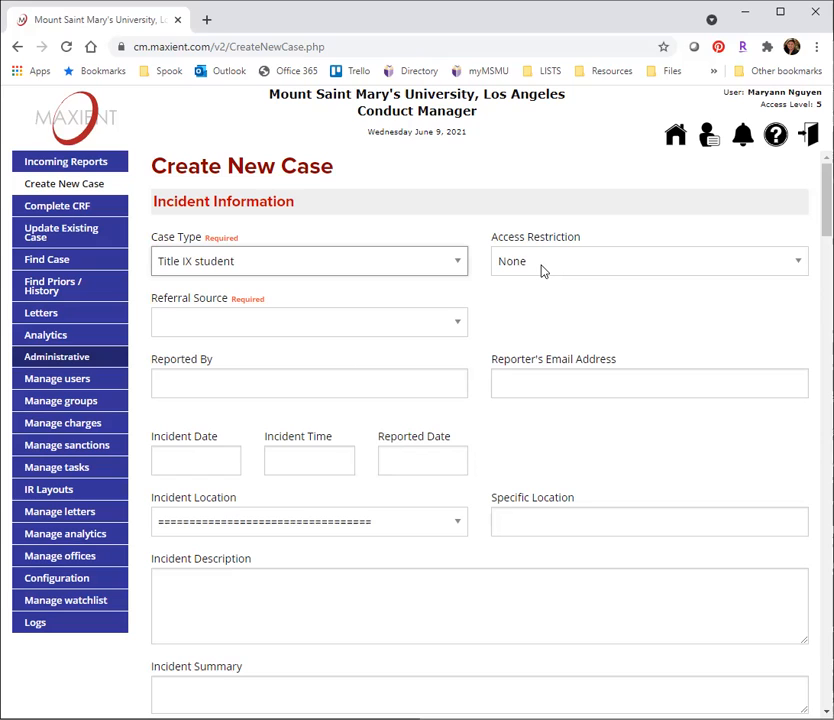
# Restrict access to Title IX - Student Investigation/Case and set the Referral Source to Student.
pyautogui.click(541, 270)
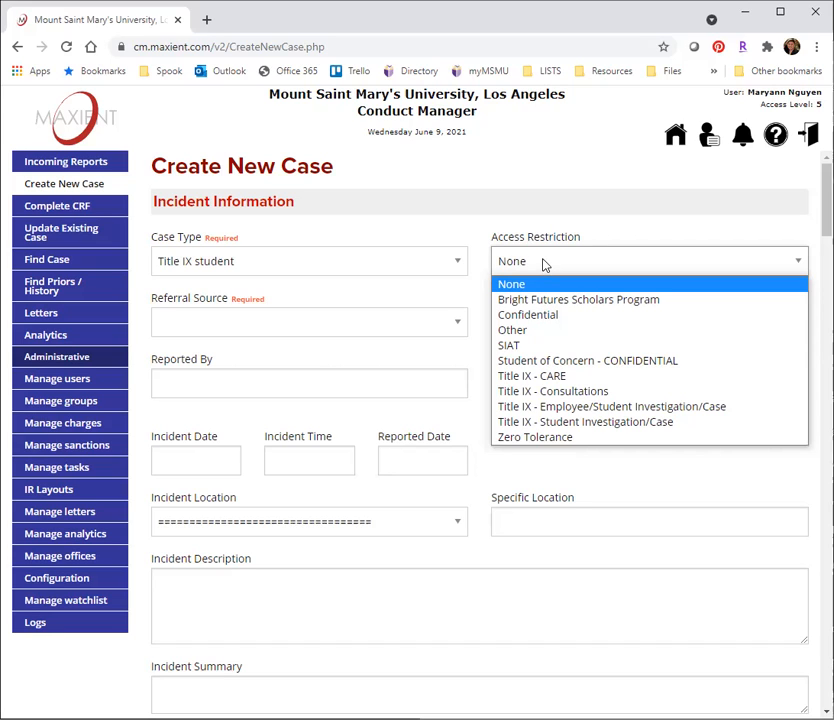
pyautogui.click(605, 421)
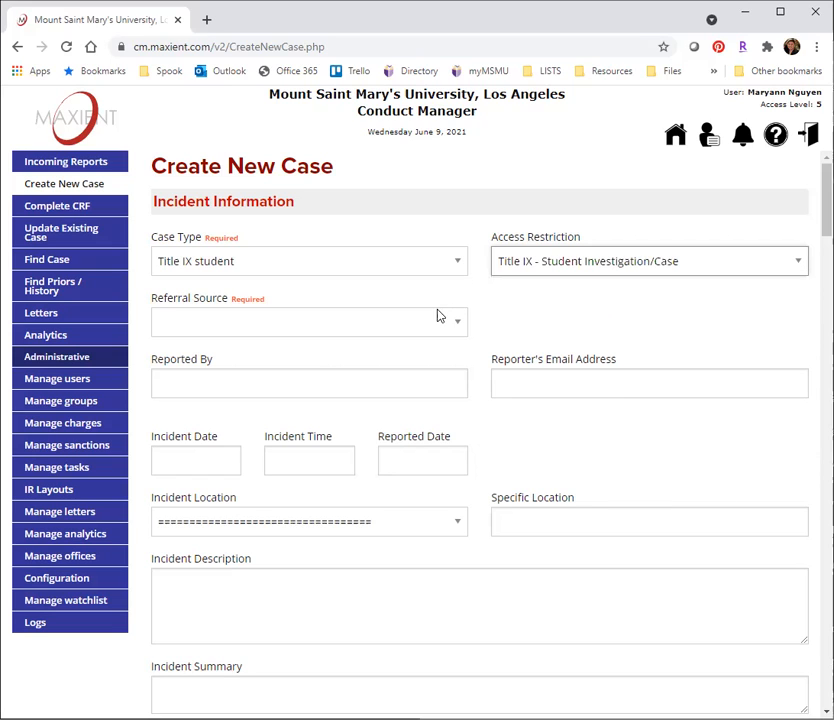
pyautogui.click(380, 330)
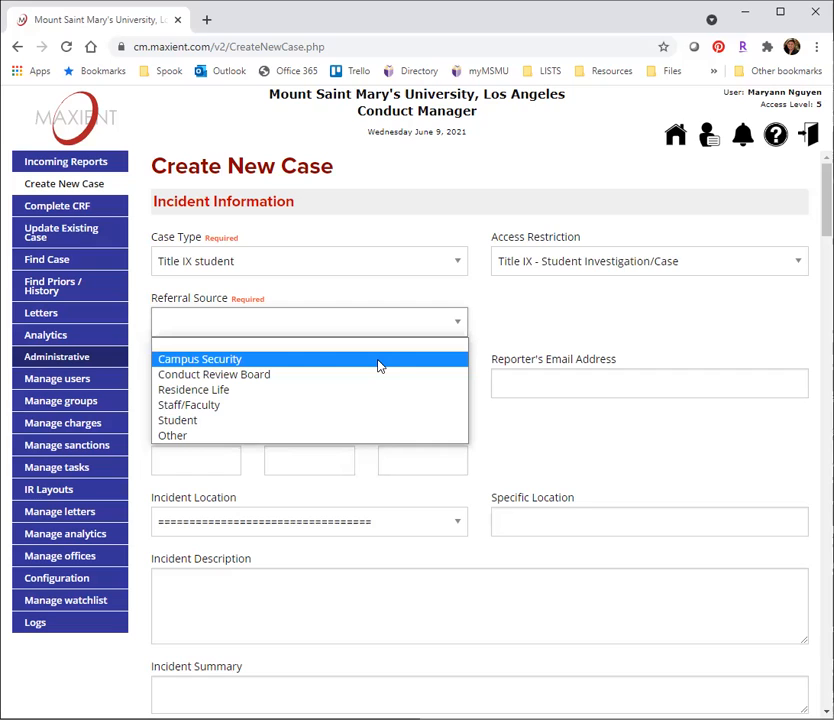
pyautogui.click(371, 421)
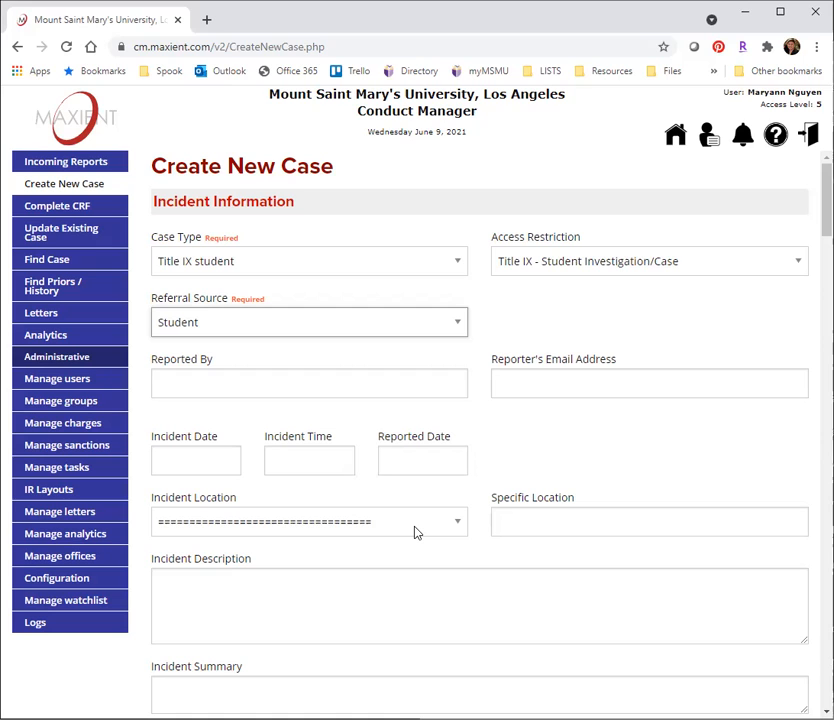
# Review the incident location choices and the specific location, description, summary and file attachment fields of the incident information.
pyautogui.click(288, 535)
pyautogui.scroll(1, 300, 300)
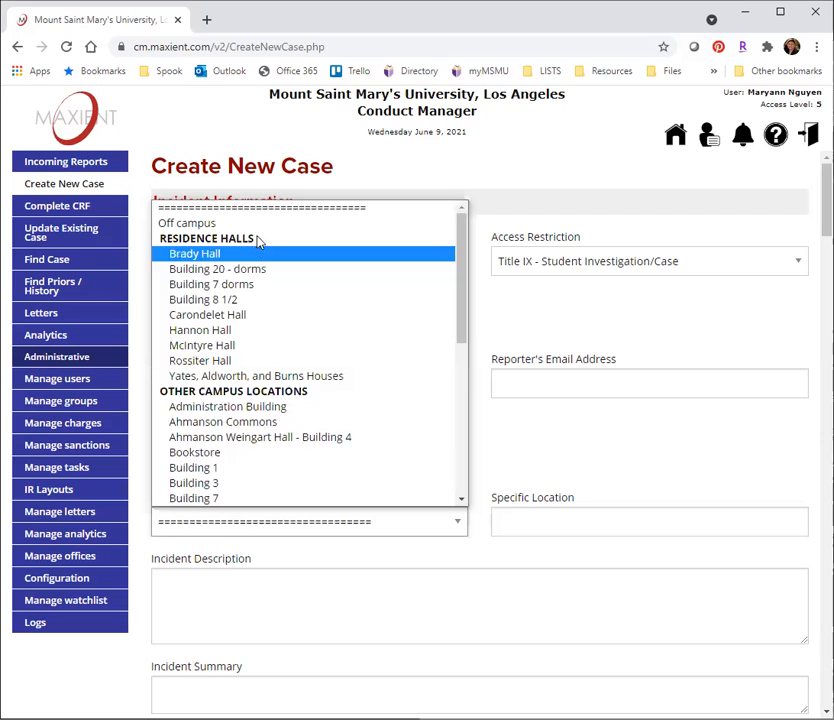
pyautogui.click(669, 528)
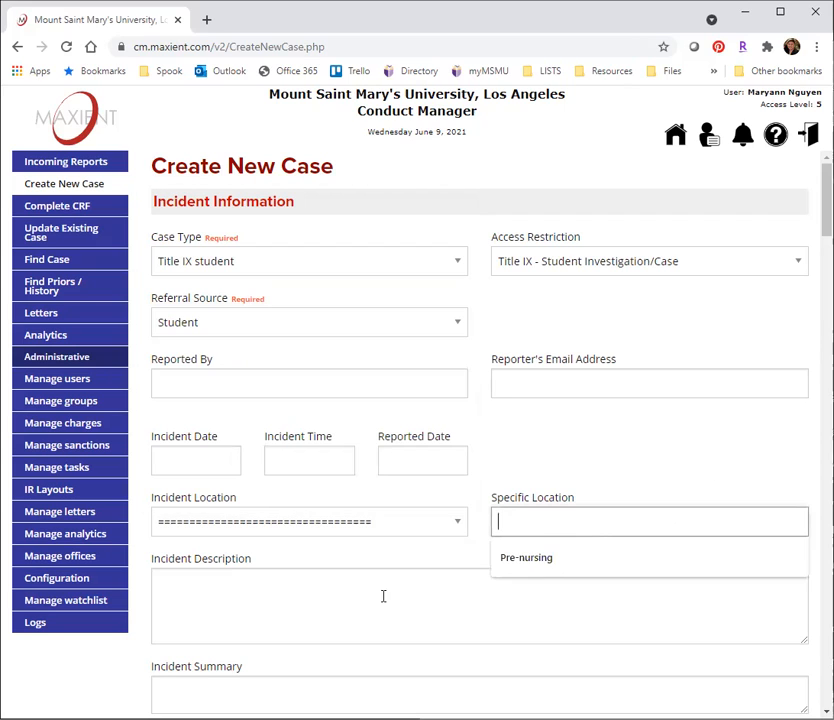
pyautogui.click(365, 625)
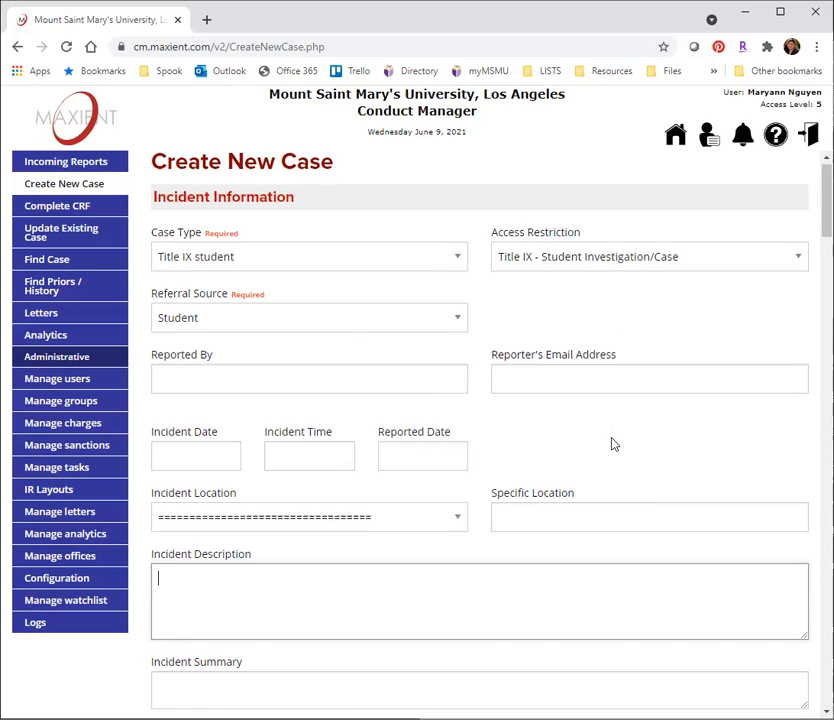
pyautogui.scroll(-1, 613, 443)
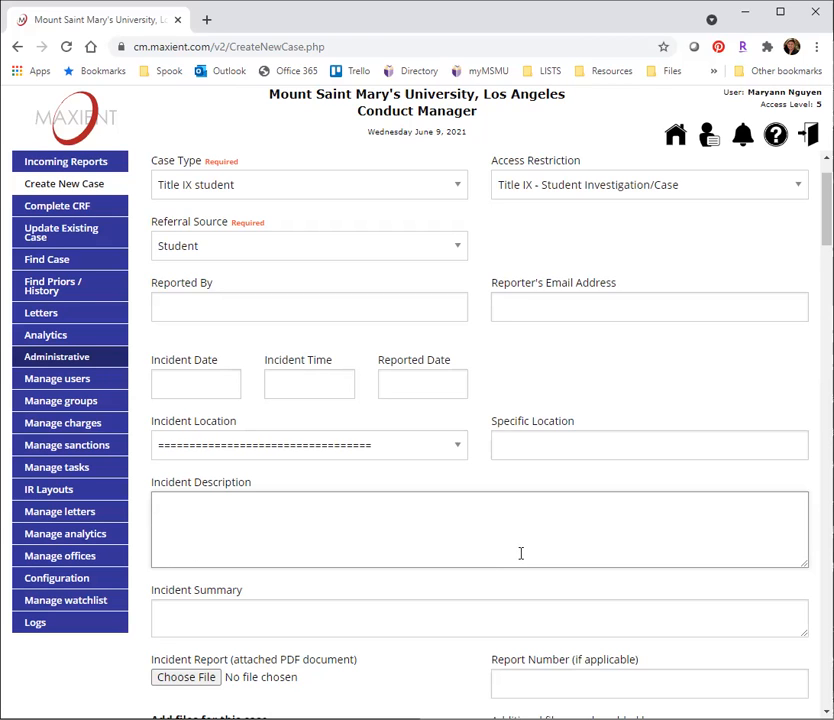
pyautogui.scroll(-1, 522, 551)
pyautogui.scroll(-1, 523, 550)
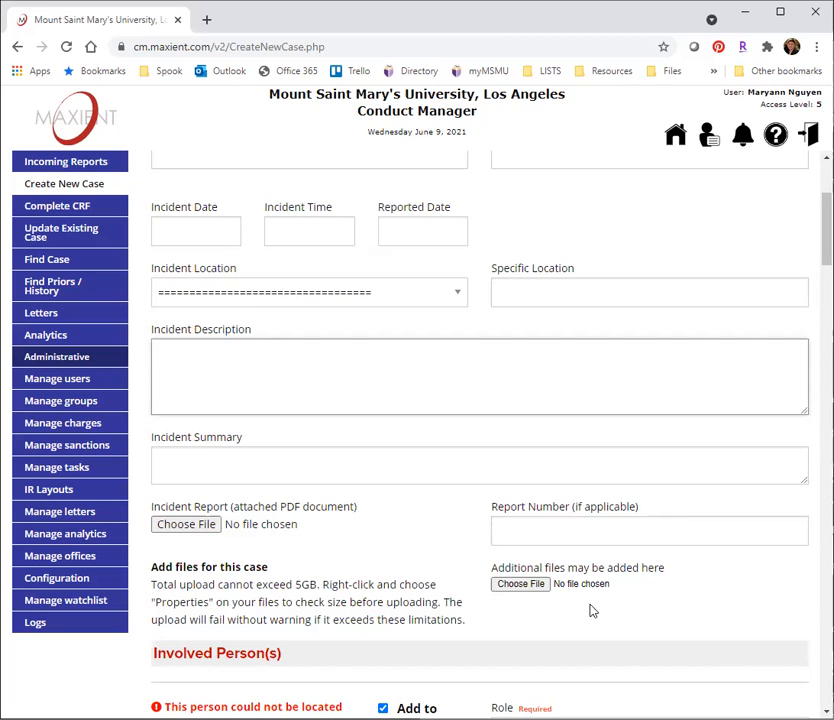
# Set the involved person's role in the case to Respondent.
pyautogui.scroll(-3, 603, 560)
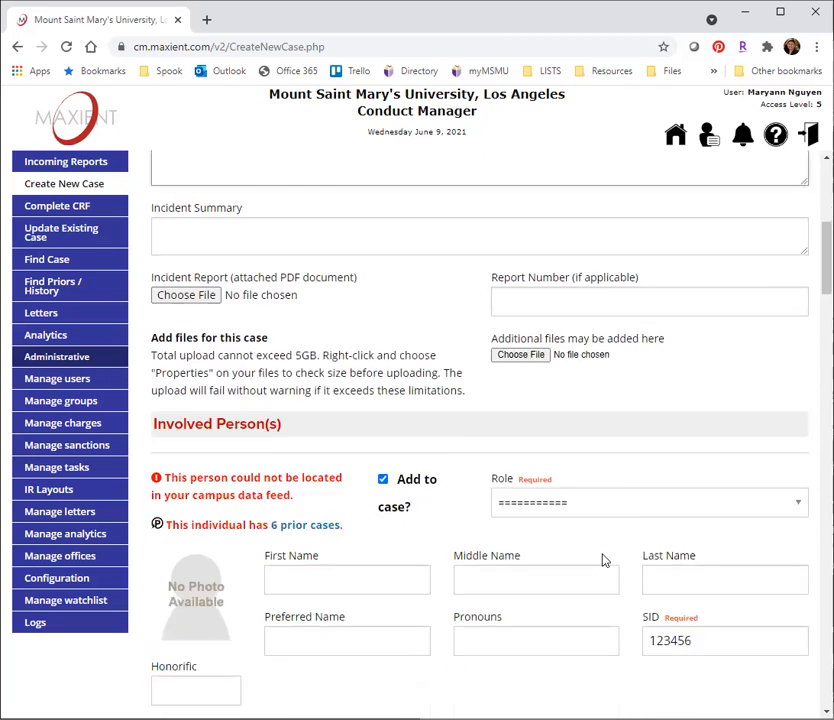
pyautogui.scroll(-1, 603, 553)
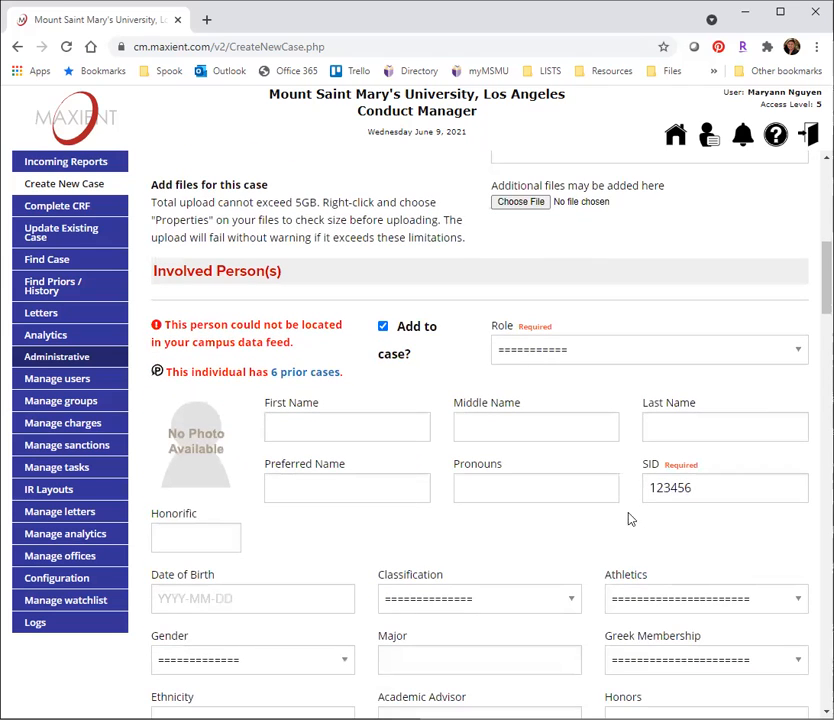
pyautogui.click(628, 357)
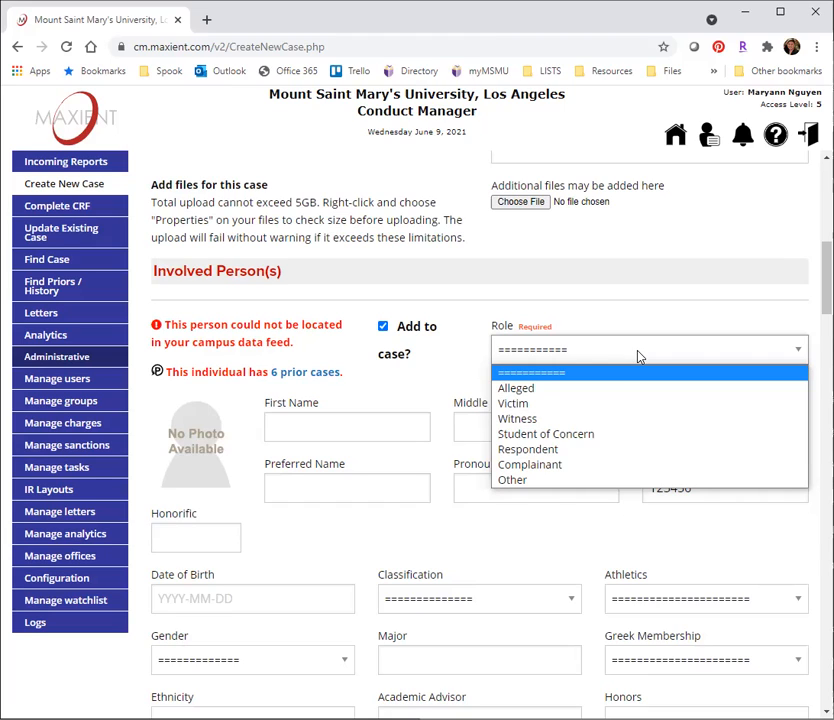
pyautogui.click(661, 452)
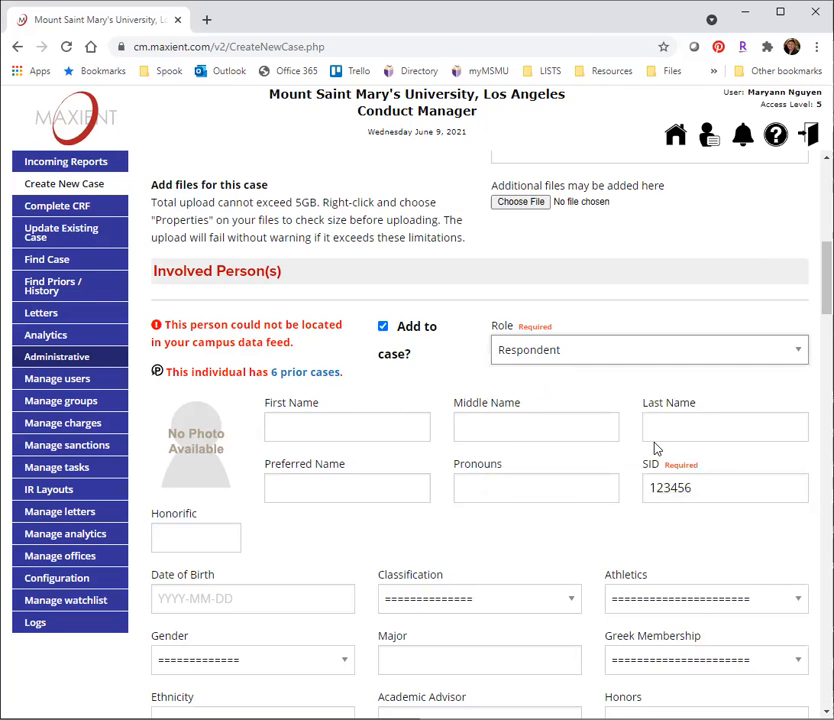
# Set the involved person's charge #1 to Intimate Partner Violence from the Title IX group.
pyautogui.scroll(-3, 622, 490)
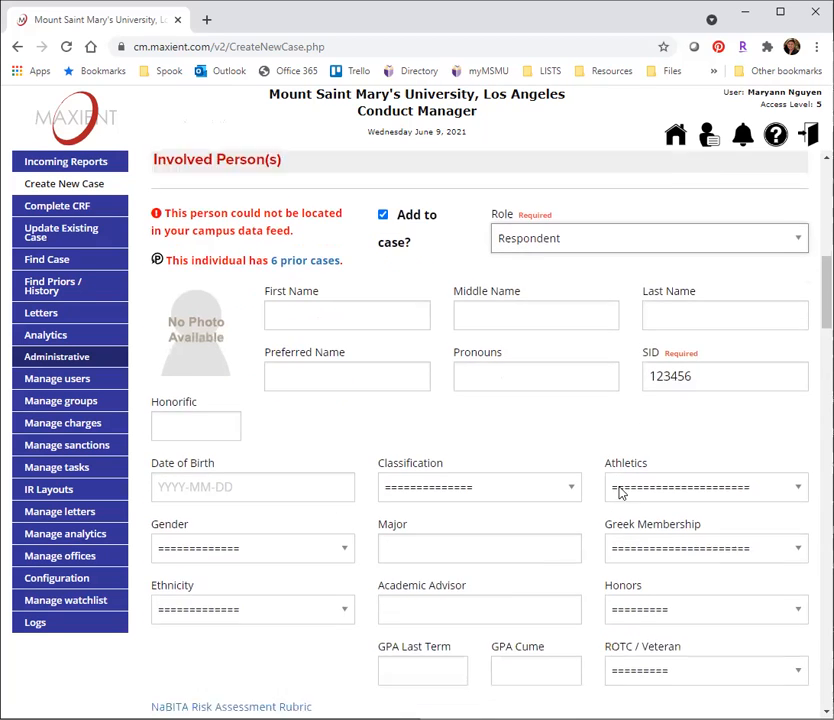
pyautogui.scroll(-10, 612, 467)
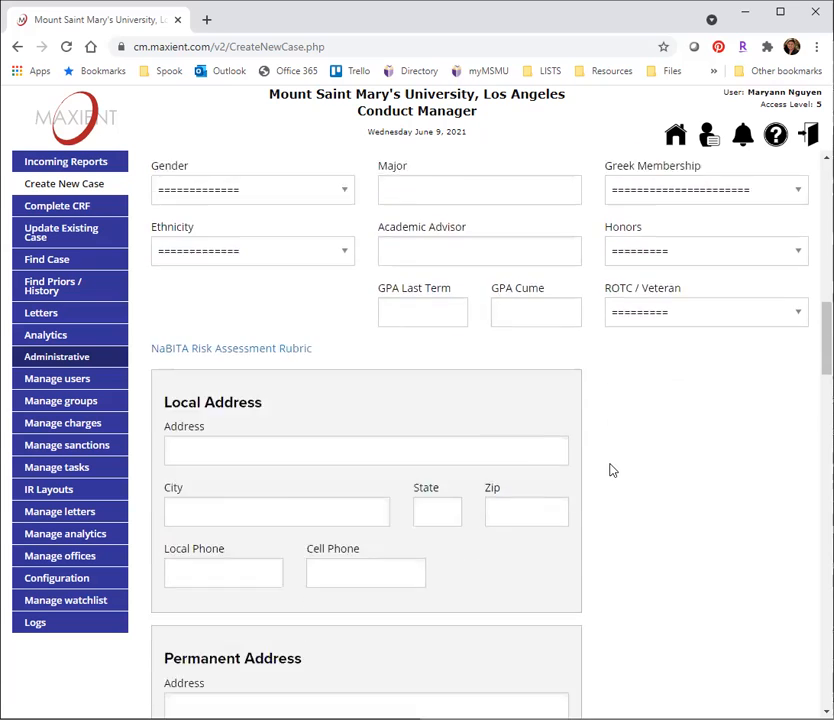
pyautogui.scroll(-13, 612, 470)
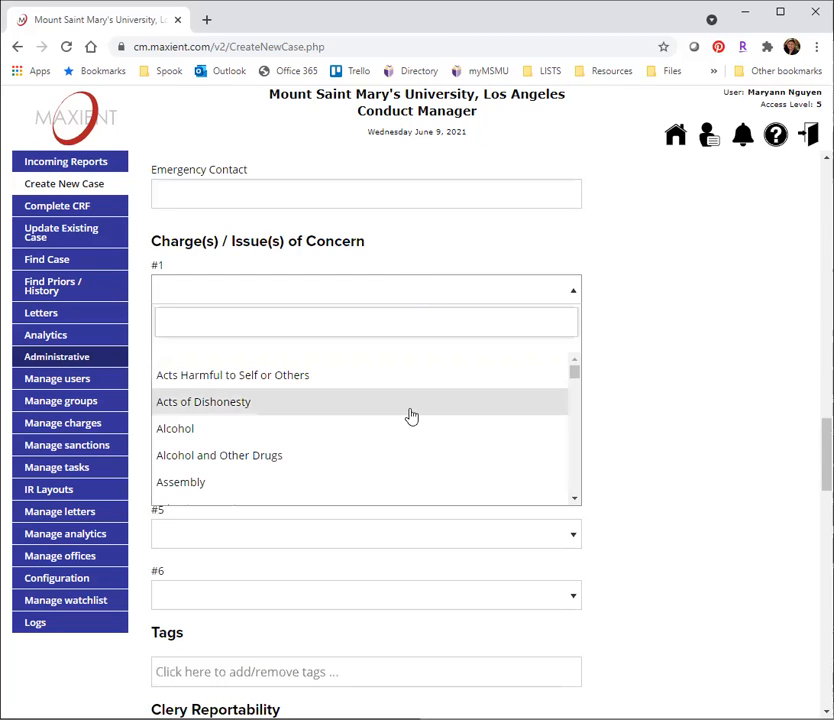
pyautogui.scroll(-10, 412, 418)
pyautogui.scroll(-15, 412, 418)
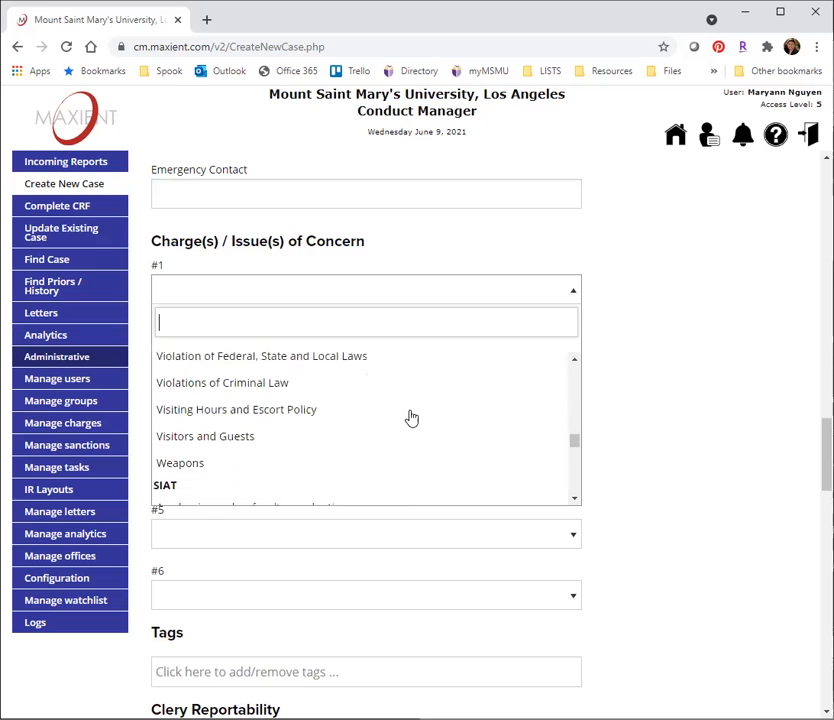
pyautogui.scroll(-5, 412, 418)
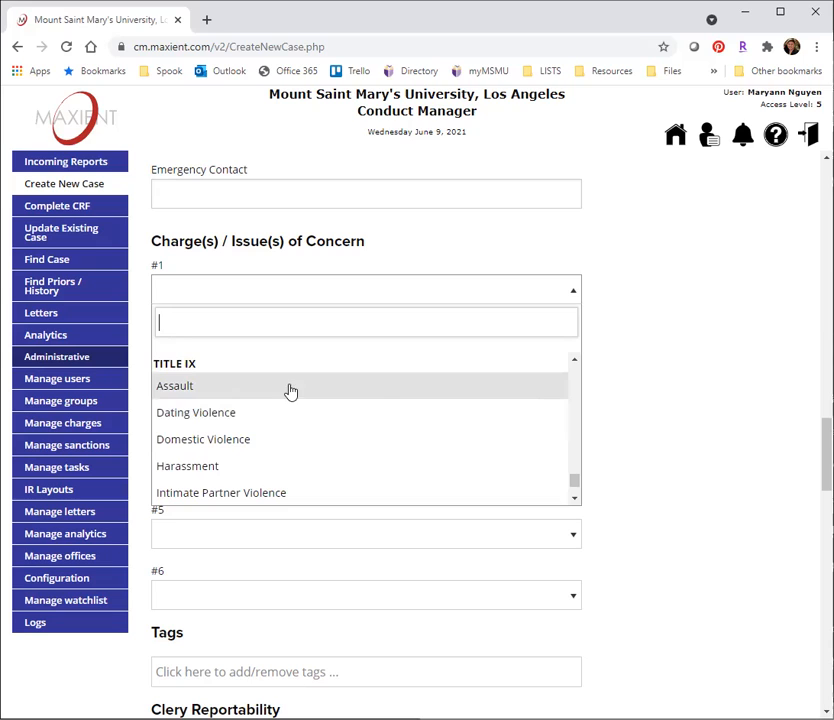
pyautogui.scroll(-1, 432, 429)
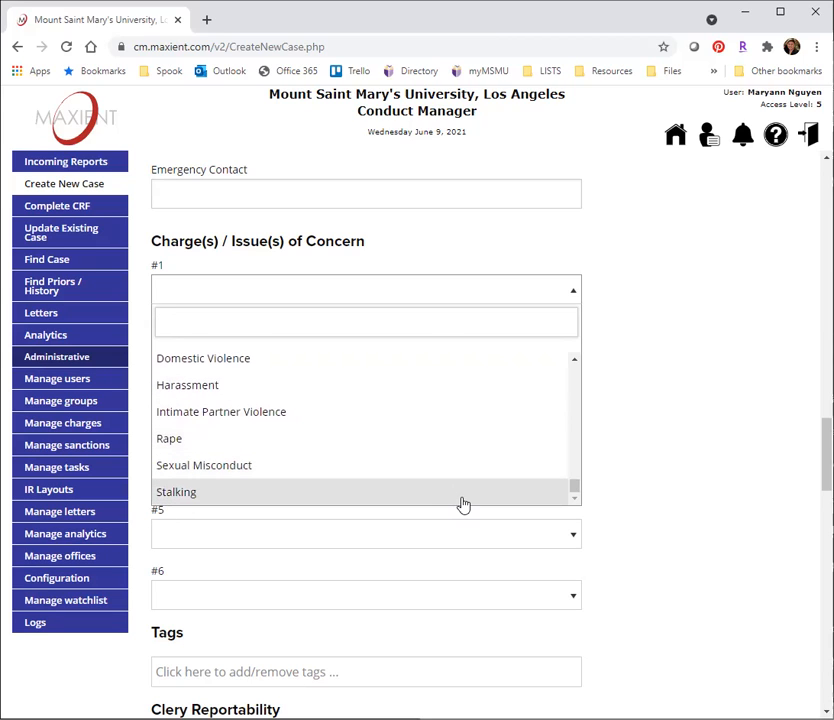
pyautogui.click(437, 419)
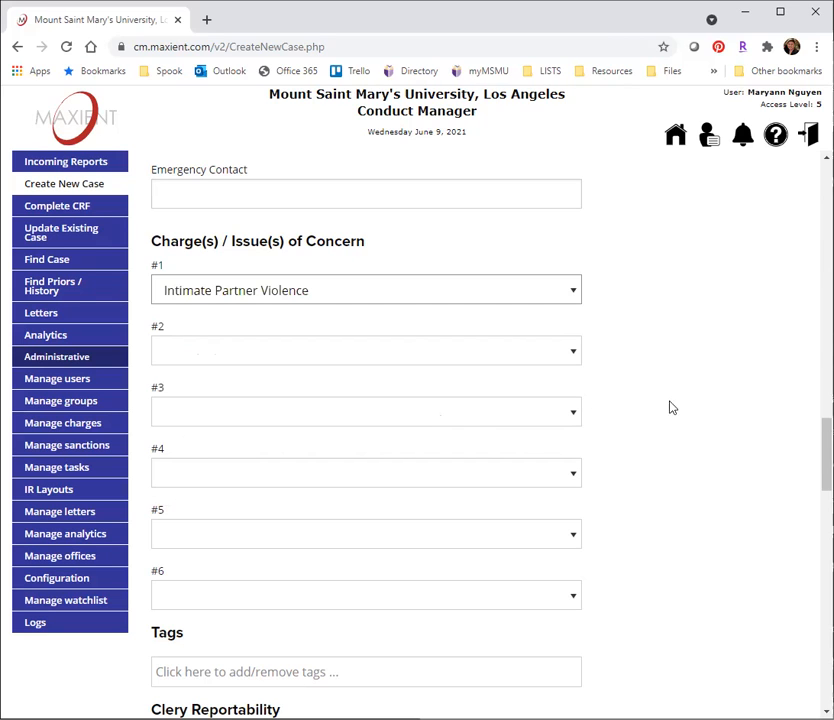
# Set the involved person's charge #2 to Sexual Misconduct from the Title IX group.
pyautogui.click(405, 358)
pyautogui.scroll(-15, 424, 495)
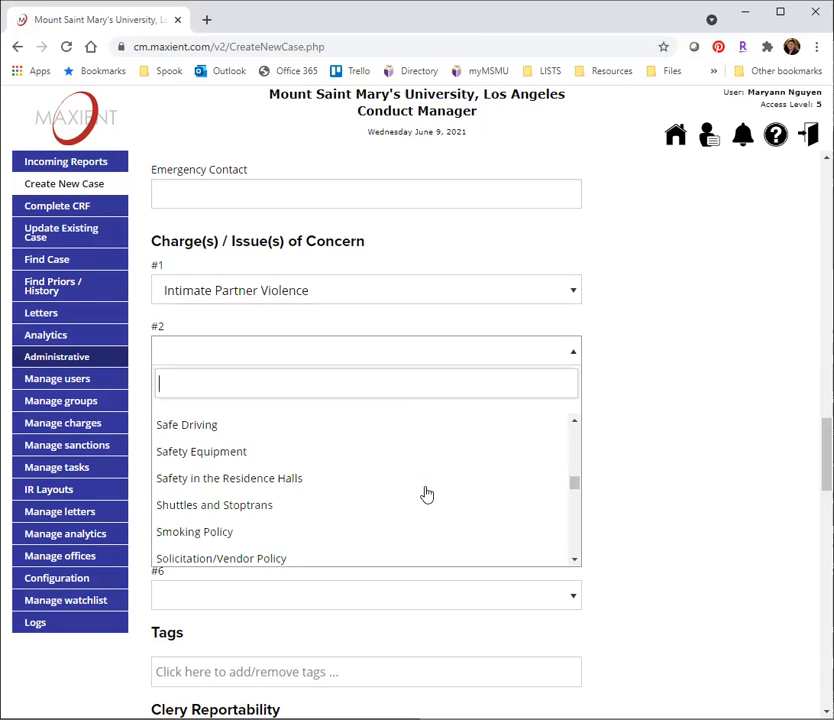
pyautogui.scroll(-5, 369, 467)
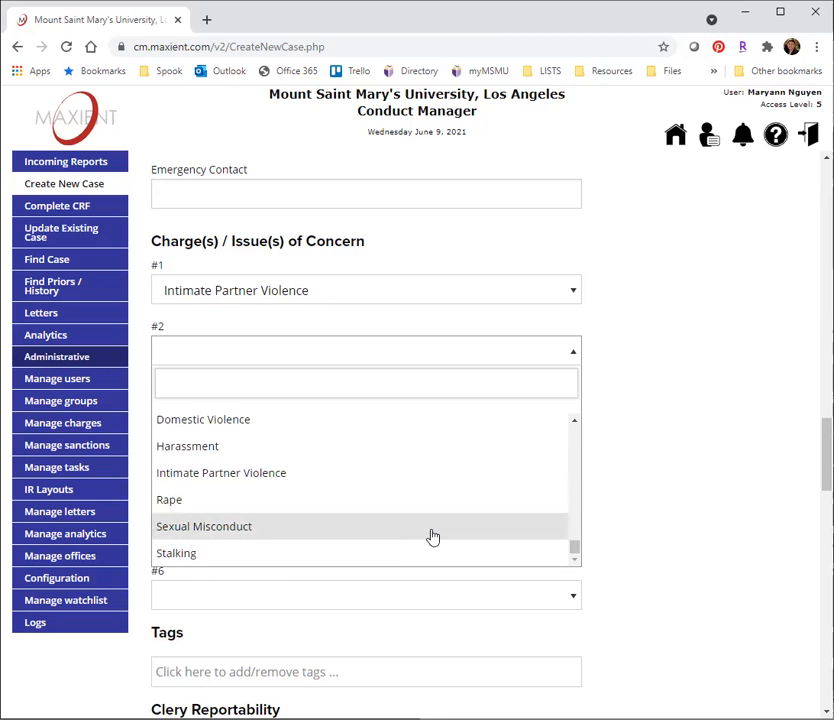
pyautogui.click(429, 529)
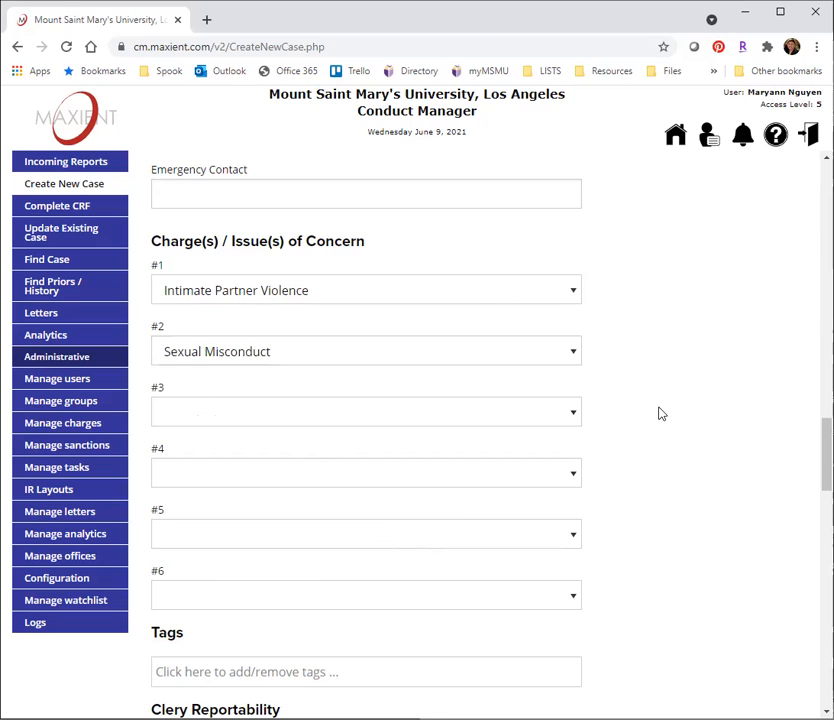
# Review the tags available for the involved person, including the Title IX on-campus and off-campus ones, without selecting any.
pyautogui.scroll(-3, 659, 413)
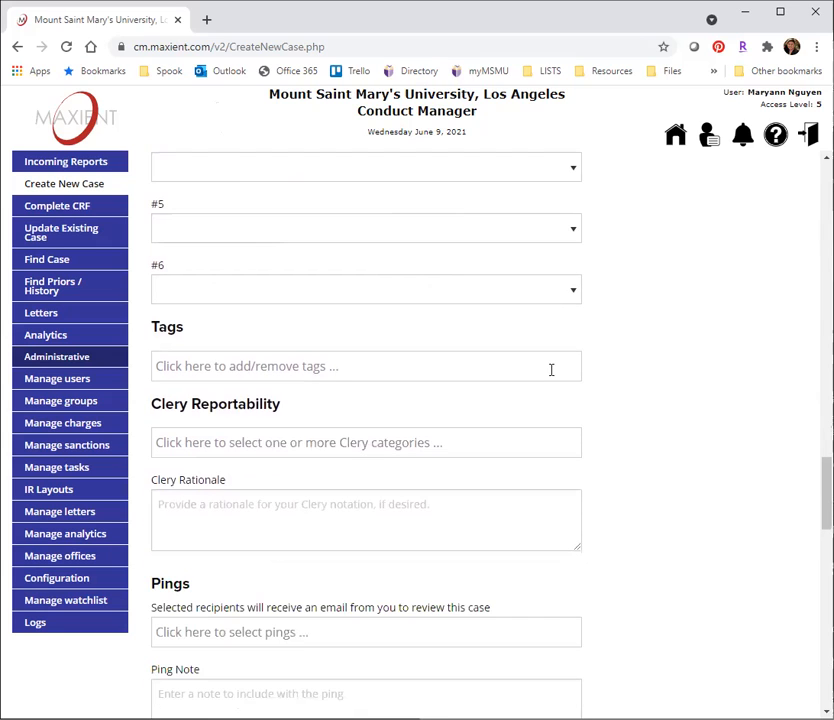
pyautogui.click(550, 368)
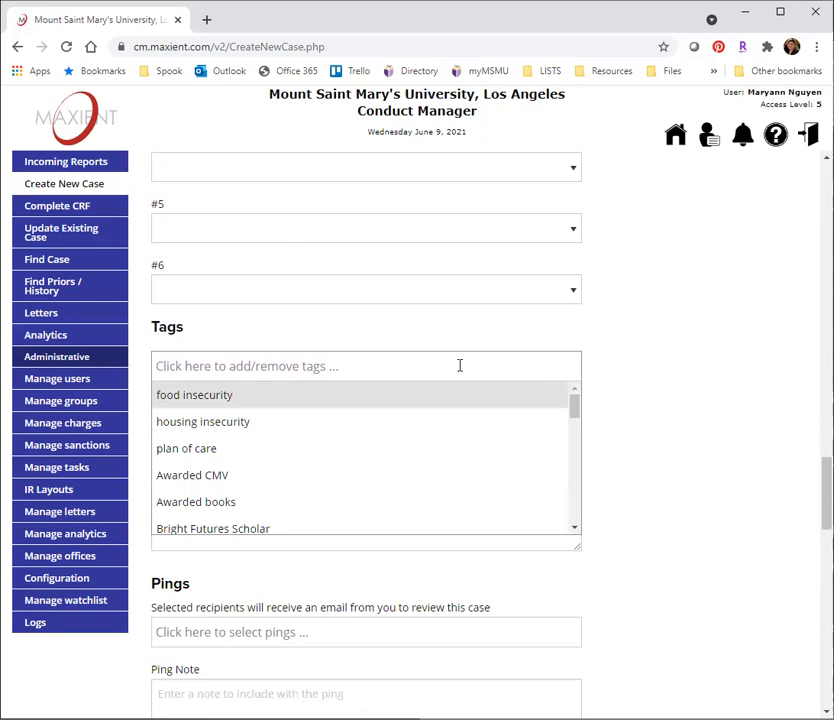
pyautogui.scroll(-10, 465, 465)
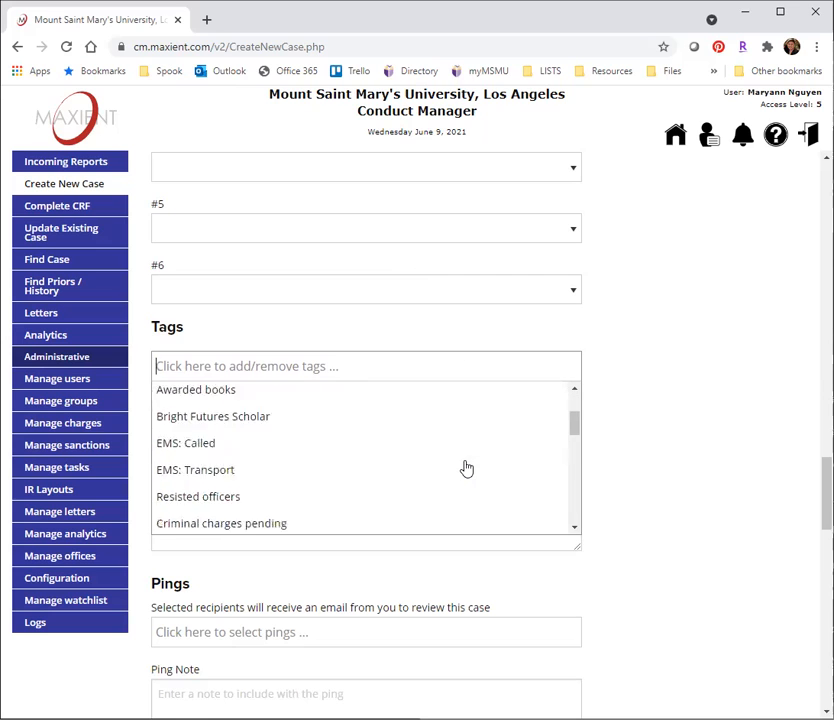
pyautogui.scroll(-2, 471, 477)
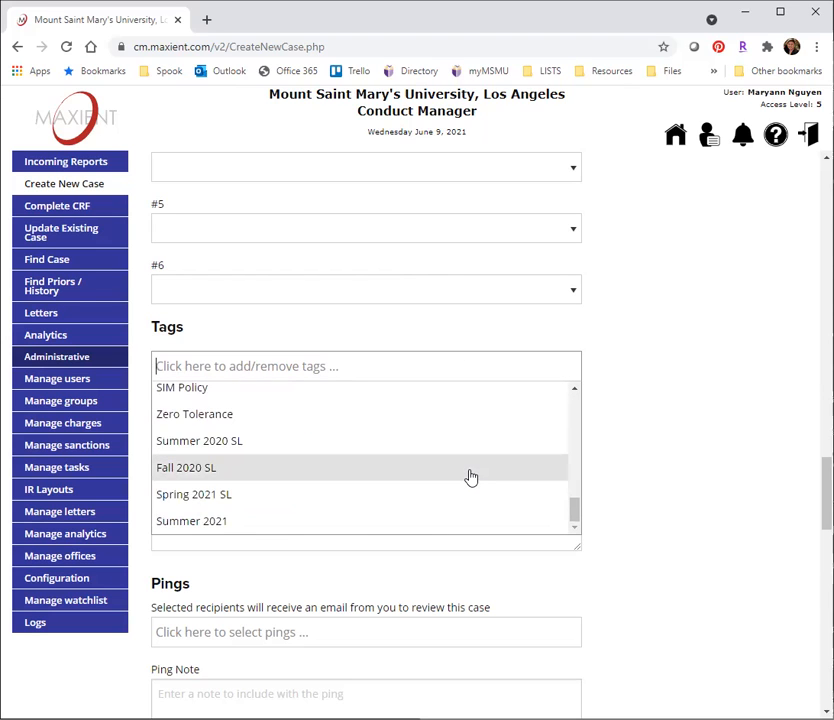
pyautogui.scroll(3, 480, 483)
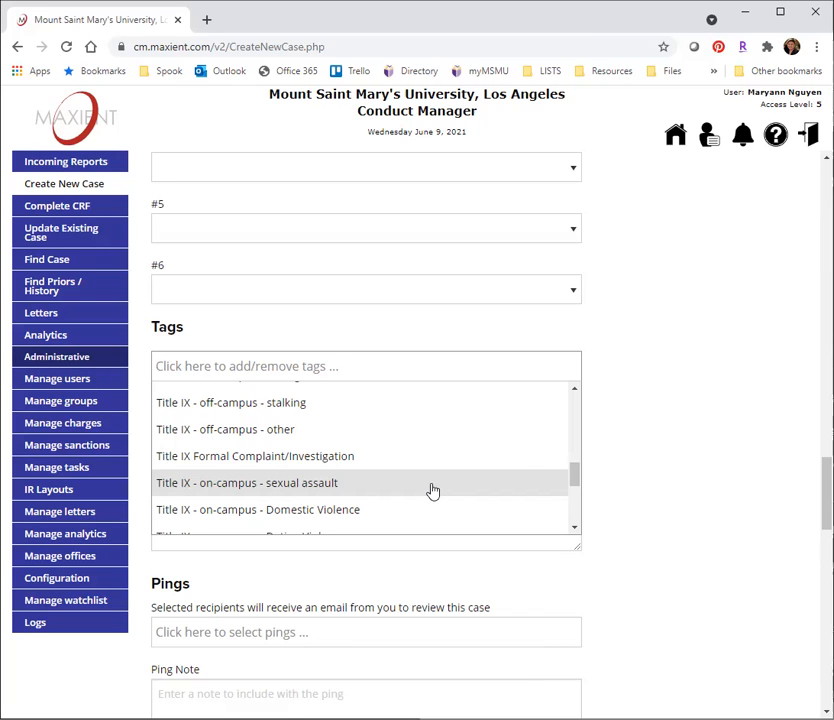
pyautogui.click(627, 437)
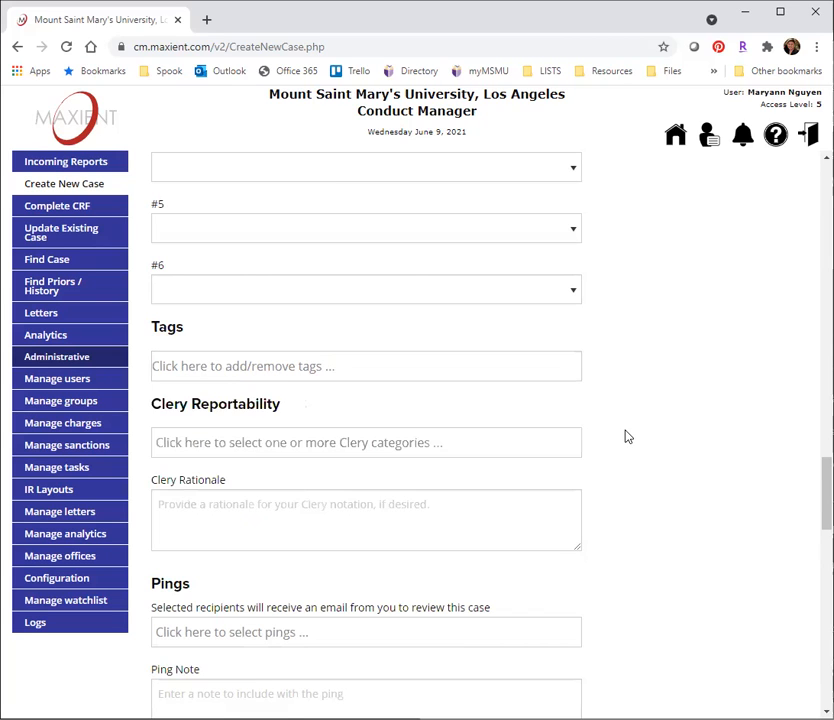
# Review the Clery reportability fields, the choices of ping recipients and the ping note field, leaving them blank.
pyautogui.scroll(-3, 625, 436)
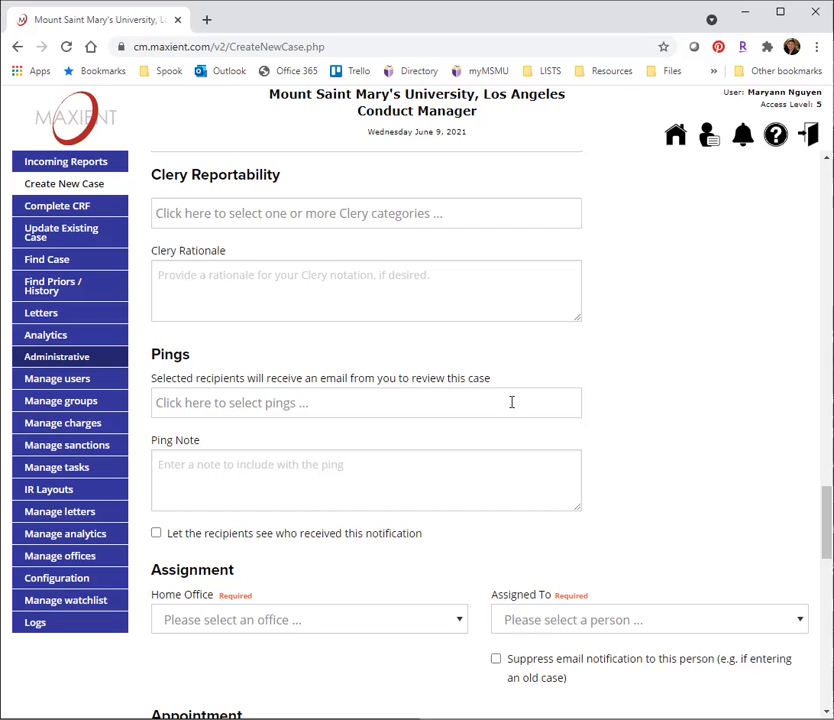
pyautogui.click(186, 398)
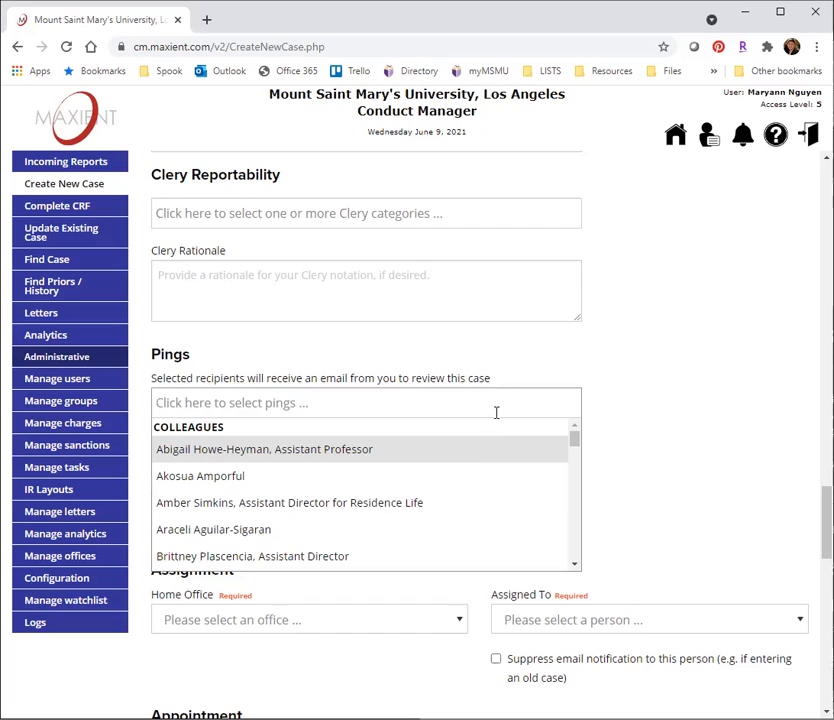
pyautogui.click(668, 433)
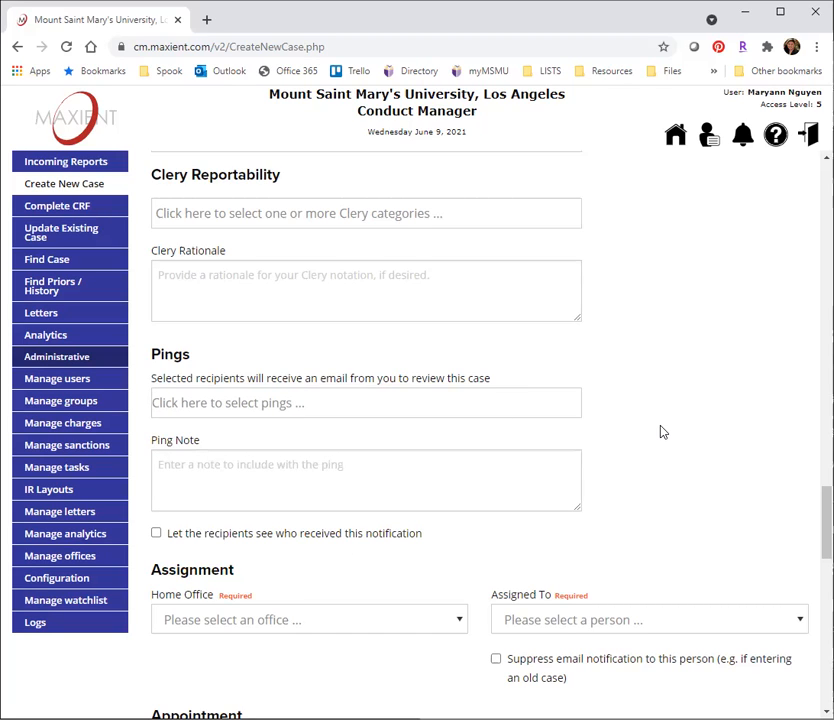
pyautogui.click(227, 478)
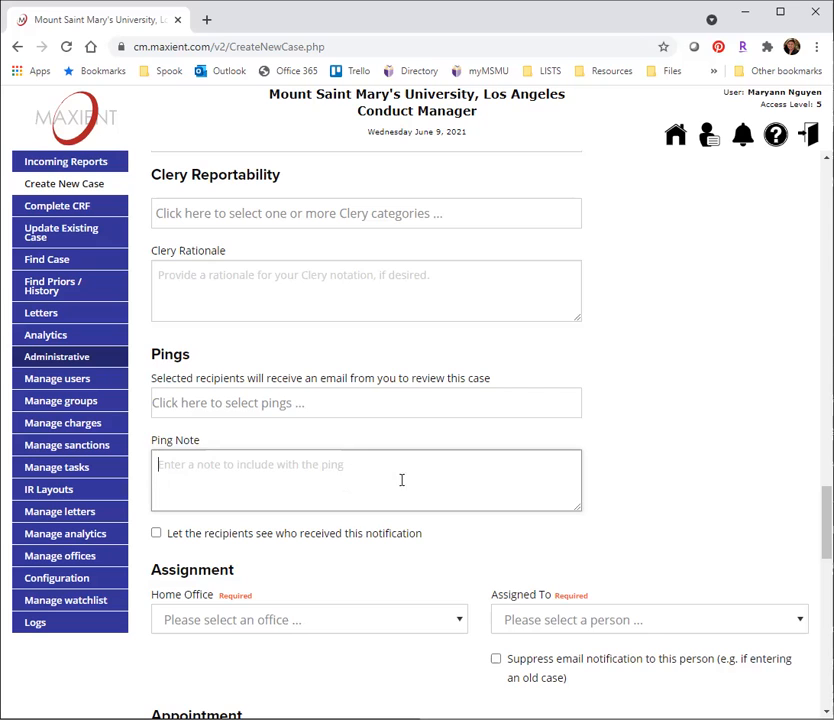
pyautogui.click(633, 482)
pyautogui.scroll(-1, 633, 482)
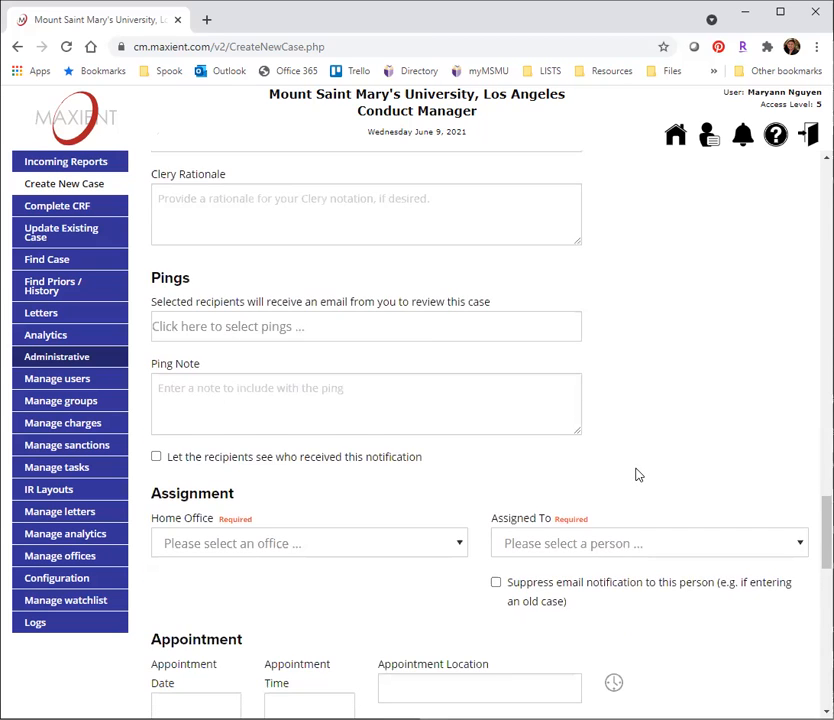
# Set the case's home office to MSMU Title IX Office and assign it to the Coordinator for Civility.
pyautogui.scroll(-1, 638, 474)
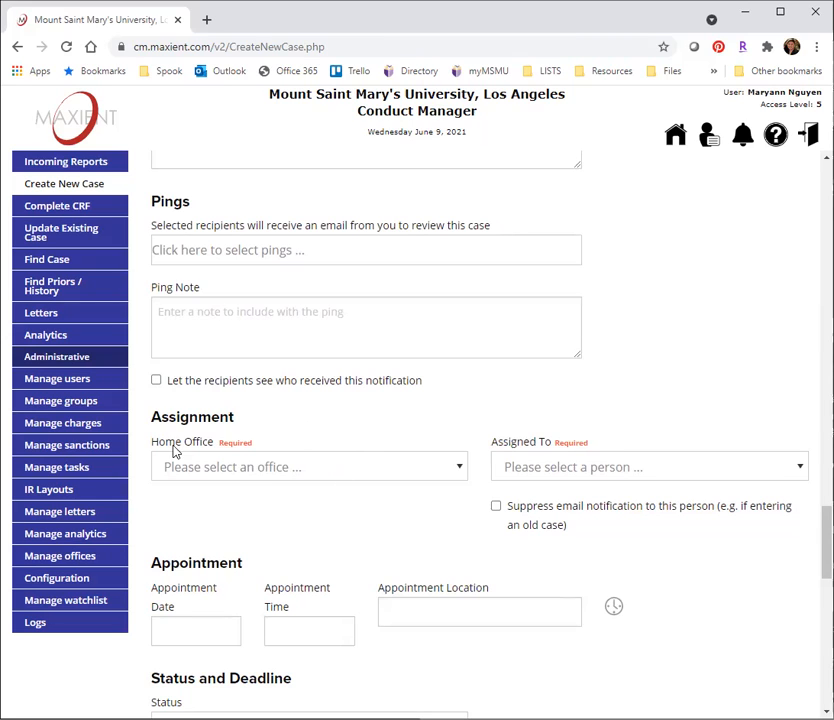
pyautogui.click(252, 468)
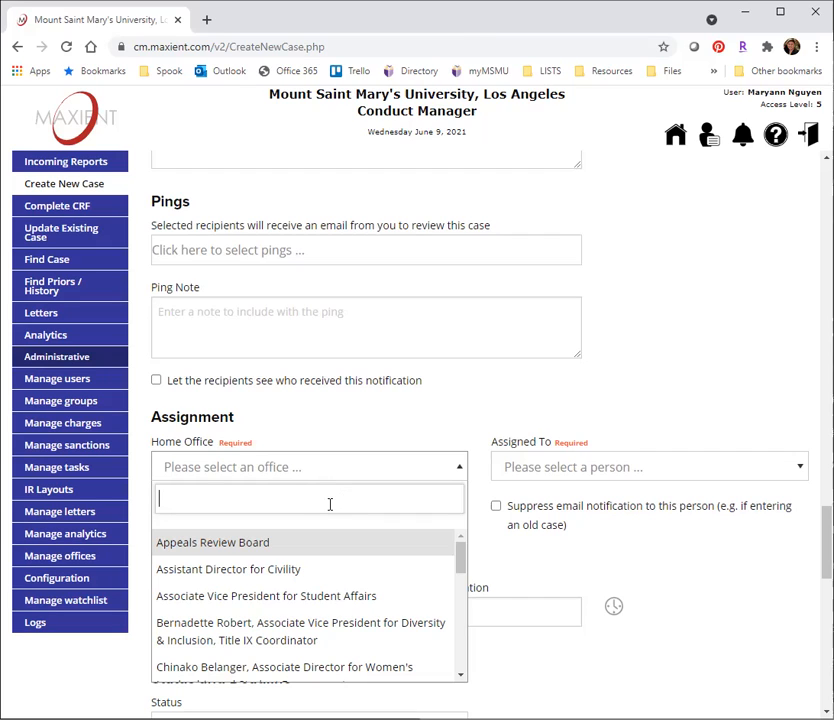
pyautogui.scroll(-4, 359, 585)
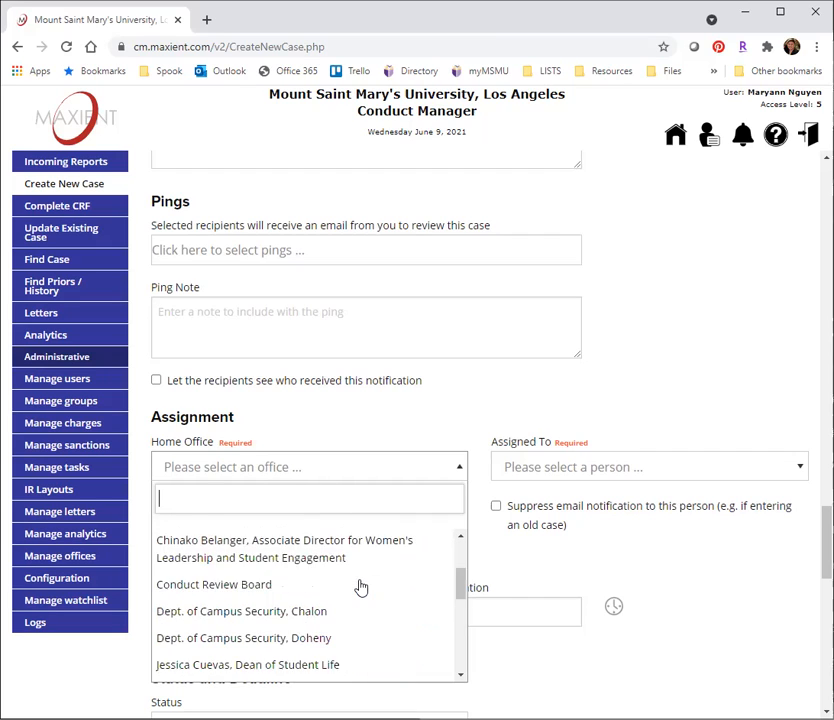
pyautogui.scroll(2, 362, 590)
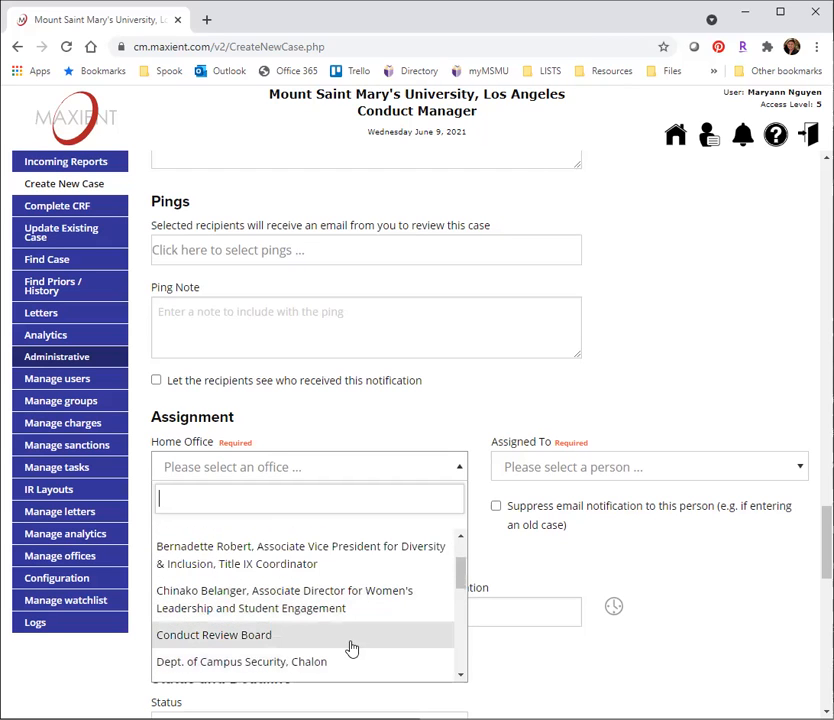
pyautogui.scroll(-2, 350, 648)
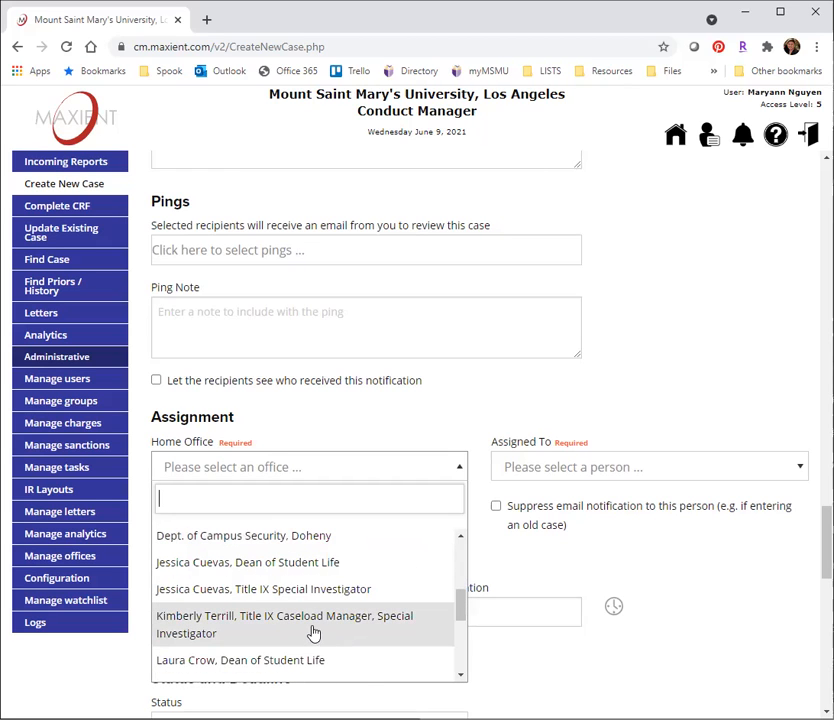
pyautogui.scroll(-1, 376, 573)
pyautogui.scroll(-3, 376, 573)
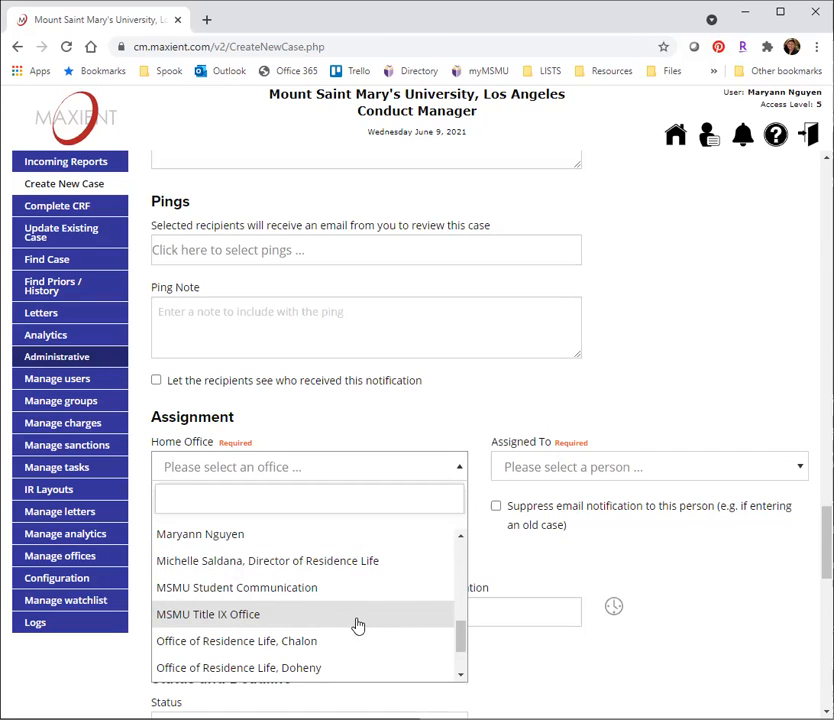
pyautogui.click(366, 616)
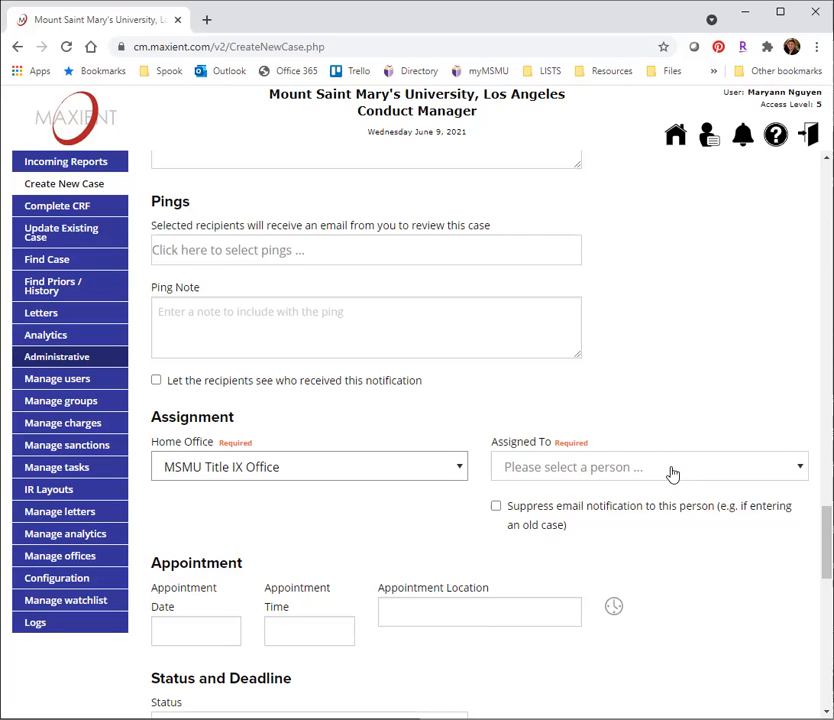
pyautogui.click(713, 466)
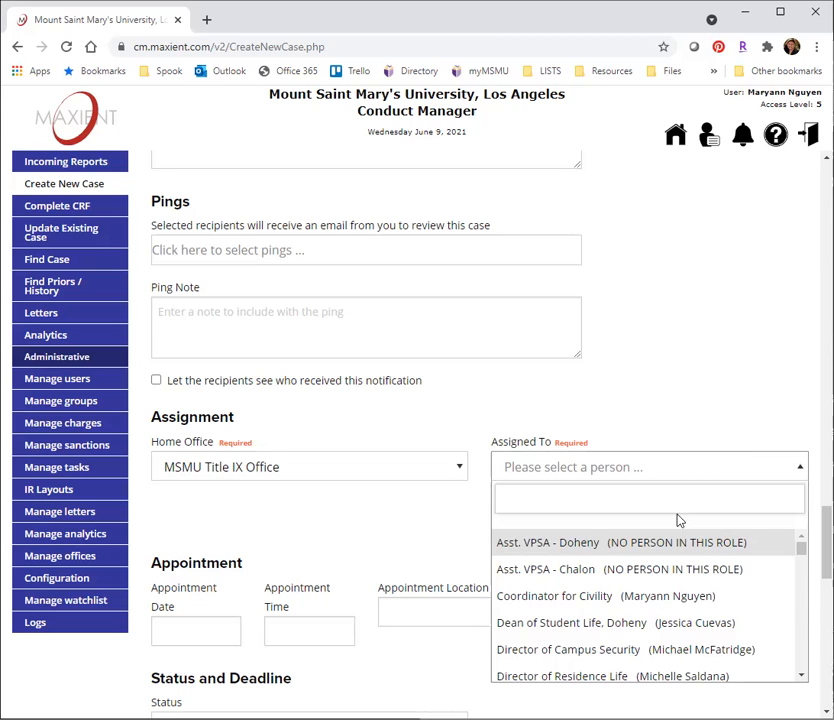
pyautogui.click(767, 597)
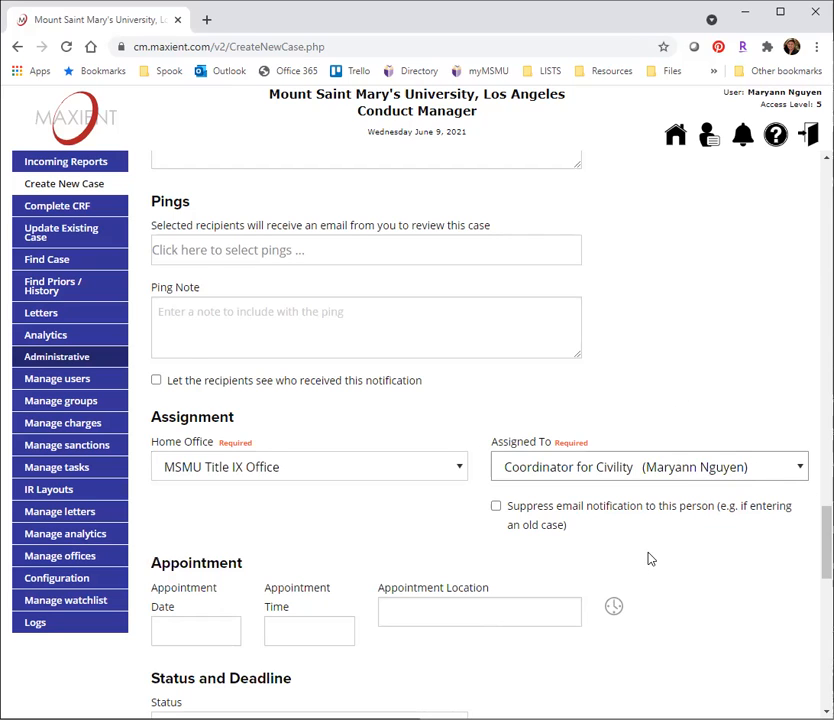
# Leave the appointment, deadline, tasks, notes and file fields blank and add the new case to the database.
pyautogui.scroll(-3, 648, 558)
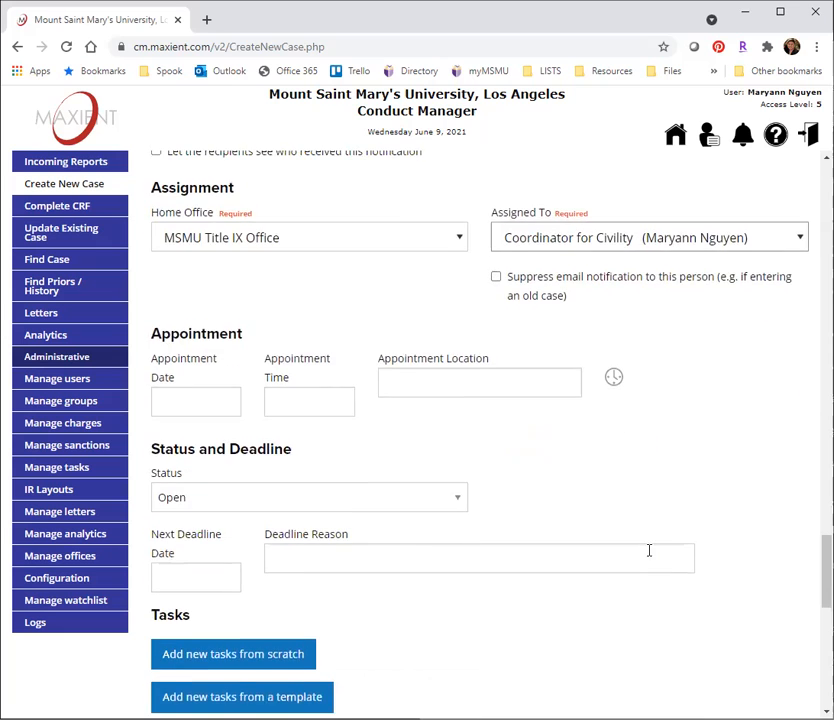
pyautogui.scroll(-5, 648, 552)
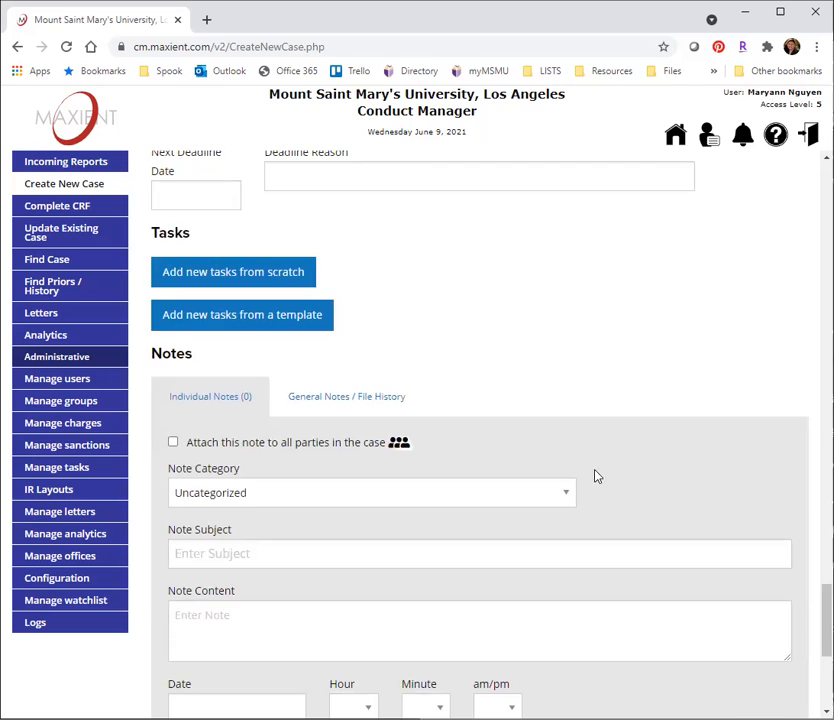
pyautogui.scroll(-2, 597, 476)
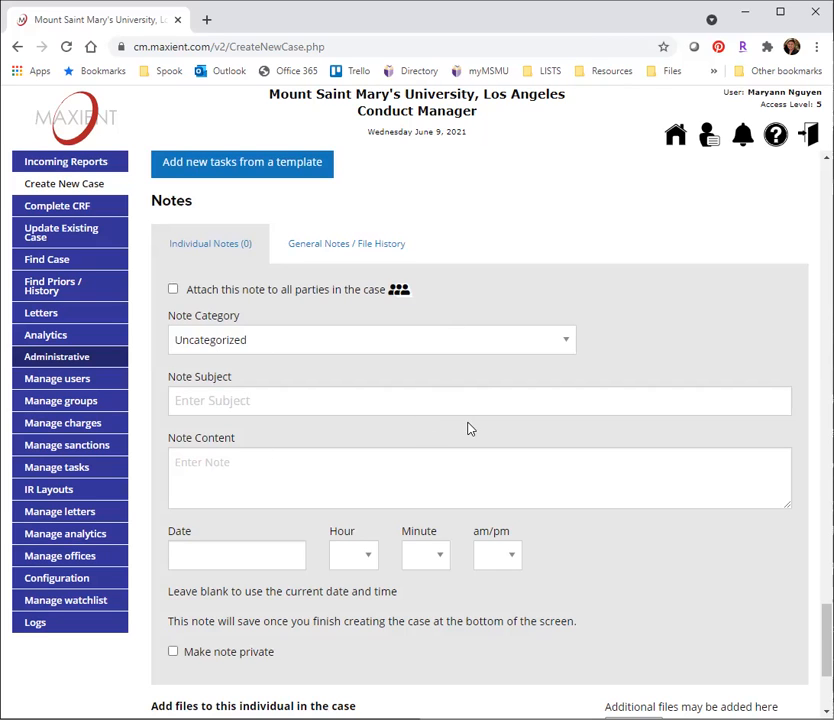
pyautogui.scroll(-3, 476, 428)
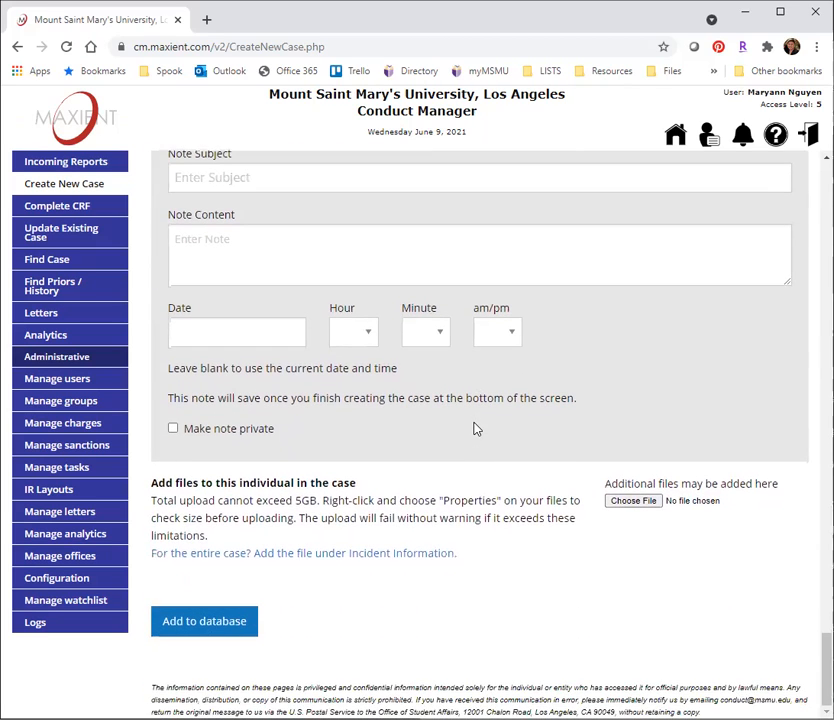
pyautogui.click(250, 623)
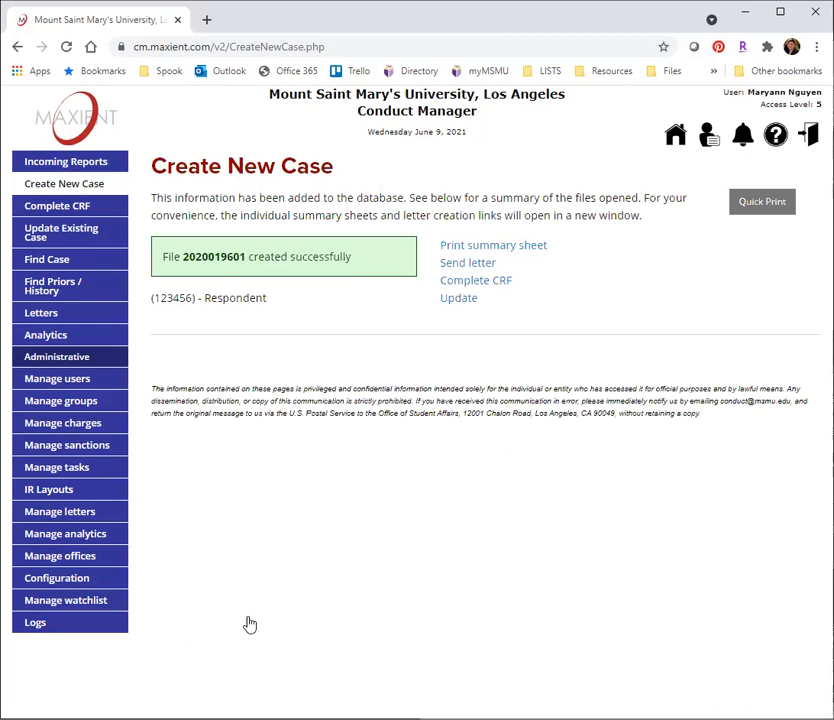